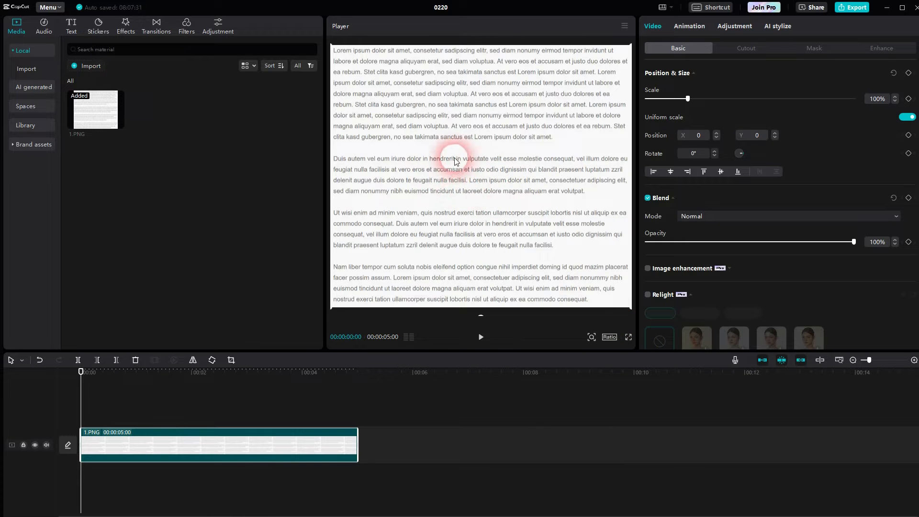
- Set the workspace to the Default layout
click(664, 10)
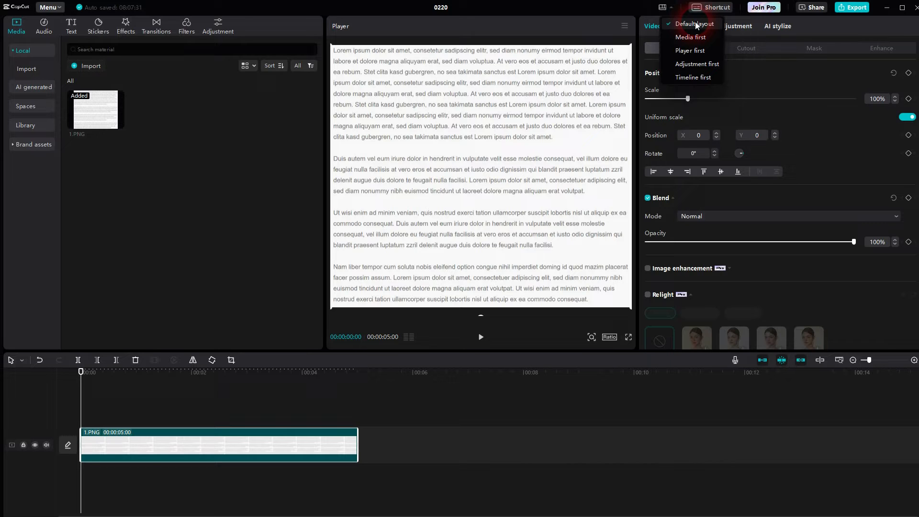
click(695, 23)
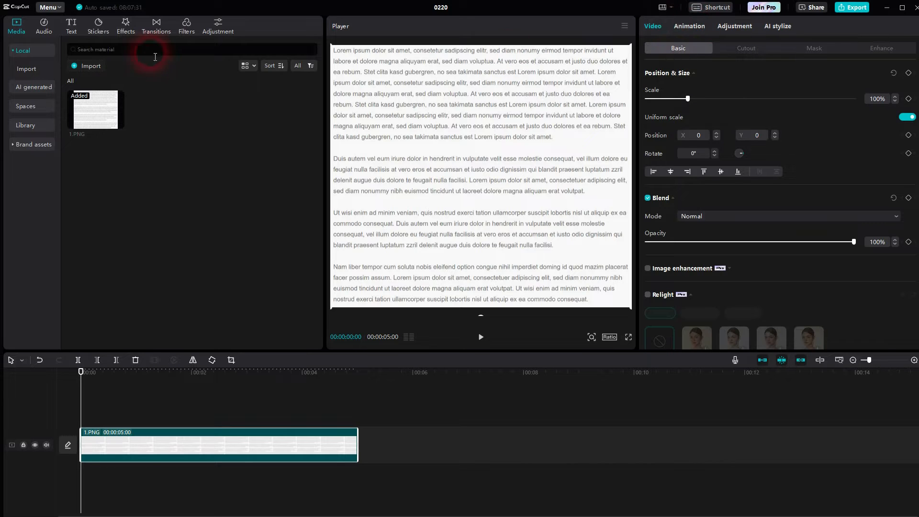
- Add a default text clip above the 1.PNG clip and extend it to the image clip's end
click(68, 29)
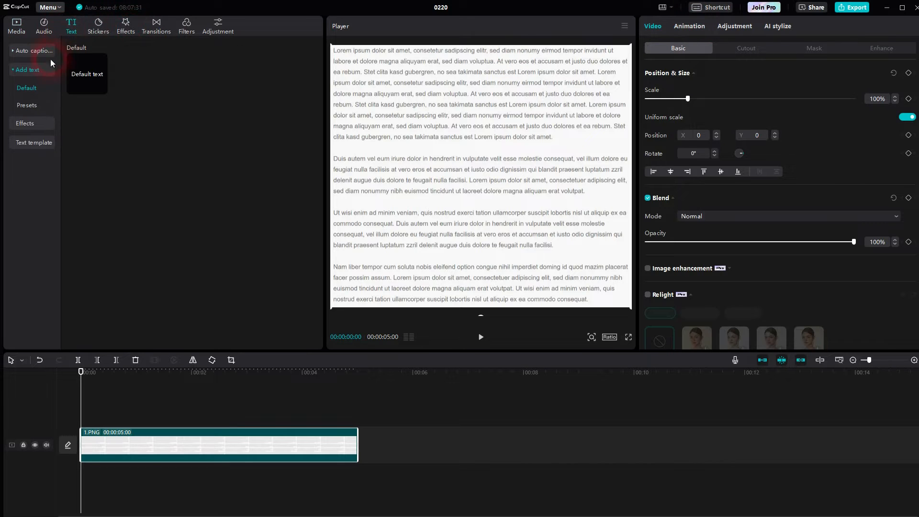
click(36, 87)
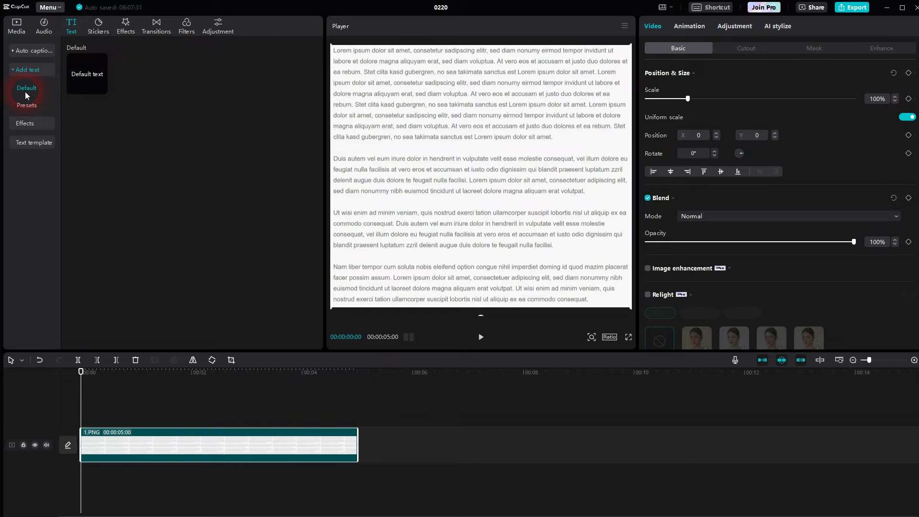
click(102, 88)
drag(250, 422, 358, 423)
click(476, 203)
click(476, 178)
- Set the text color to orange FF7800
click(693, 193)
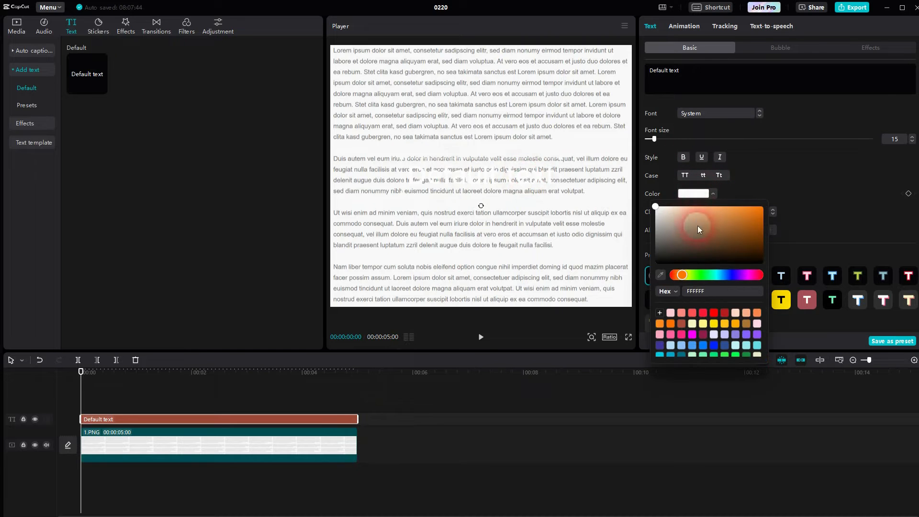
drag(697, 225, 778, 194)
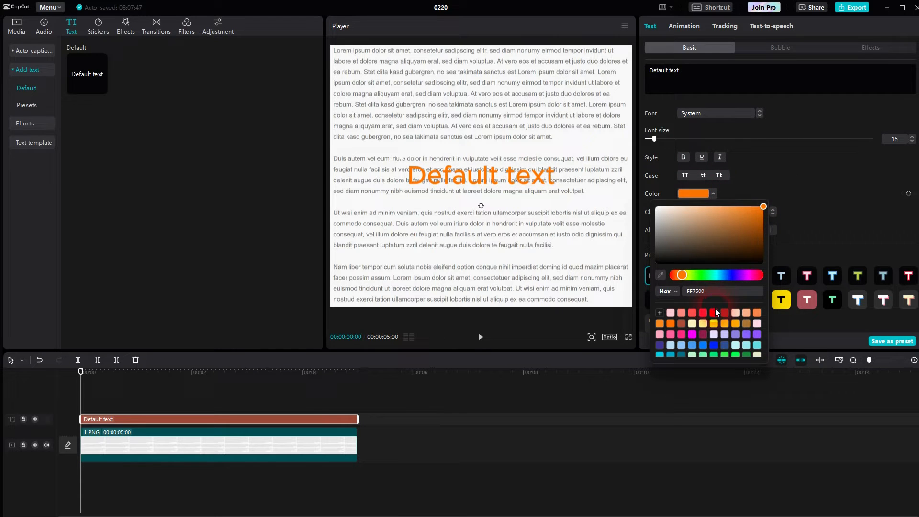
drag(682, 275, 656, 331)
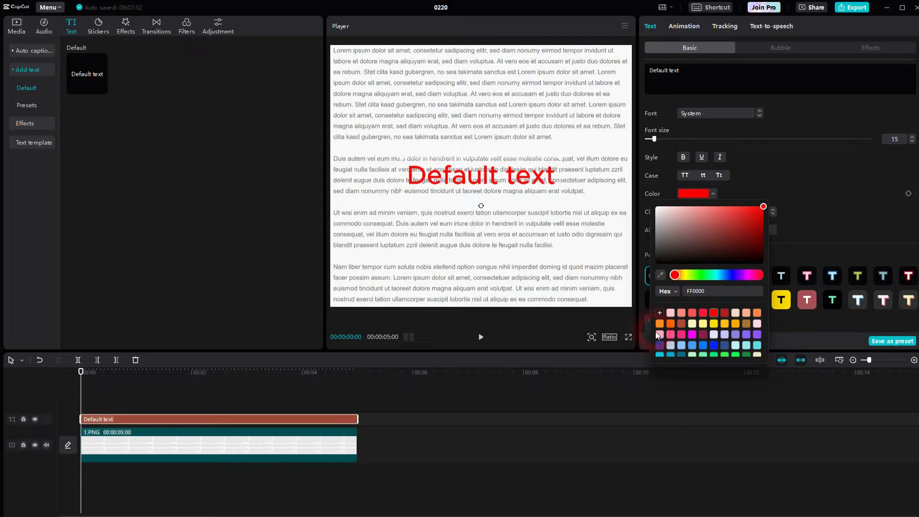
click(662, 323)
drag(751, 205, 768, 207)
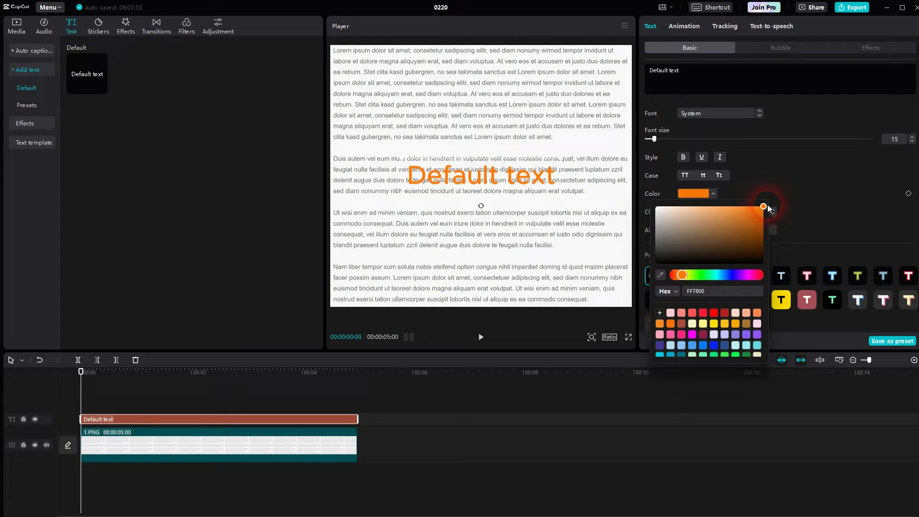
click(797, 180)
- Replace the text with five hyphens and set its character spacing to -2
drag(716, 76, 639, 71)
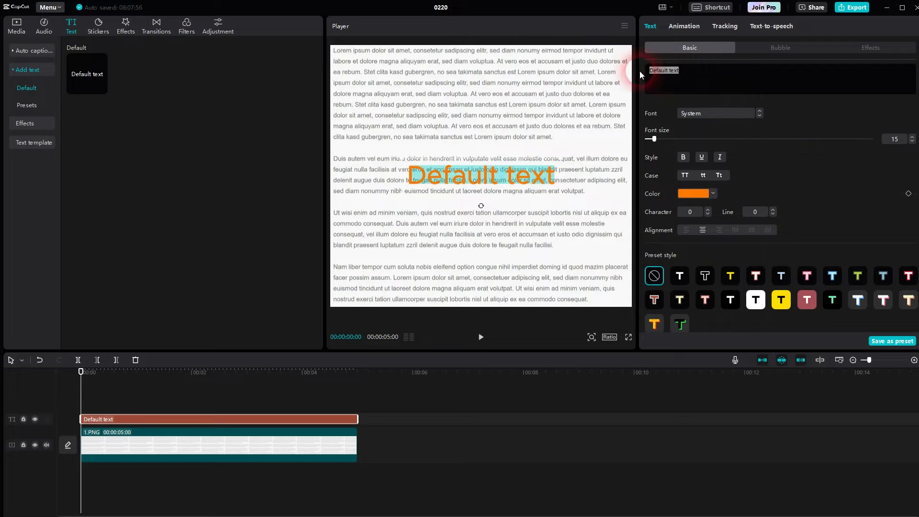
text(-----)
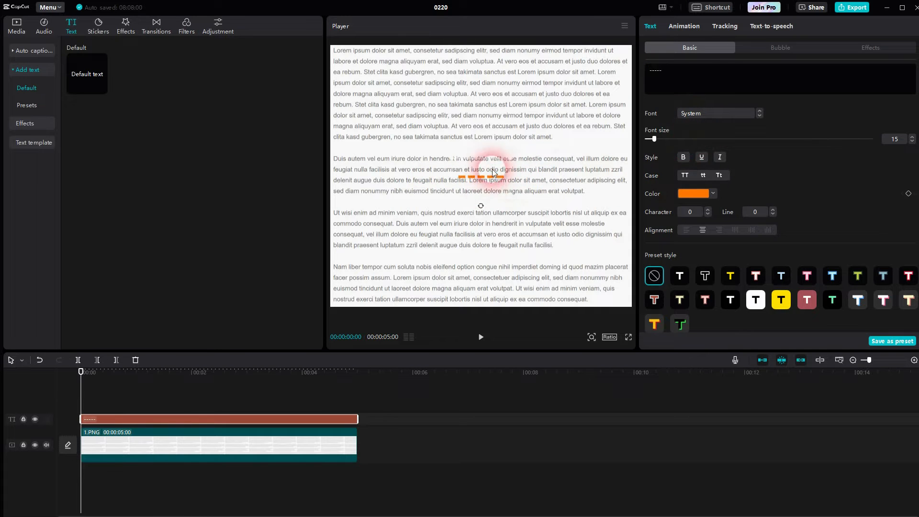
click(682, 213)
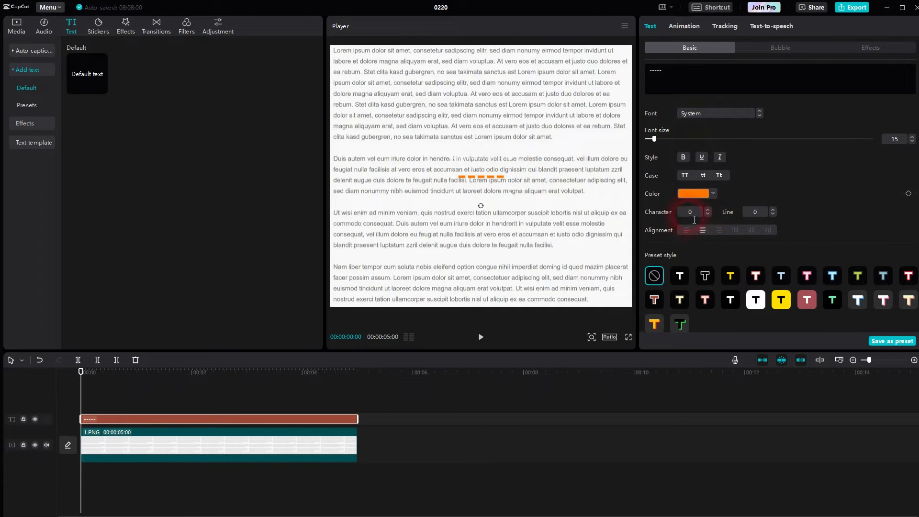
key(BackSpace)
text(-2)
- Set the font size to 61 and the character spacing to -3 to merge the hyphens into a solid bar
drag(654, 139, 714, 139)
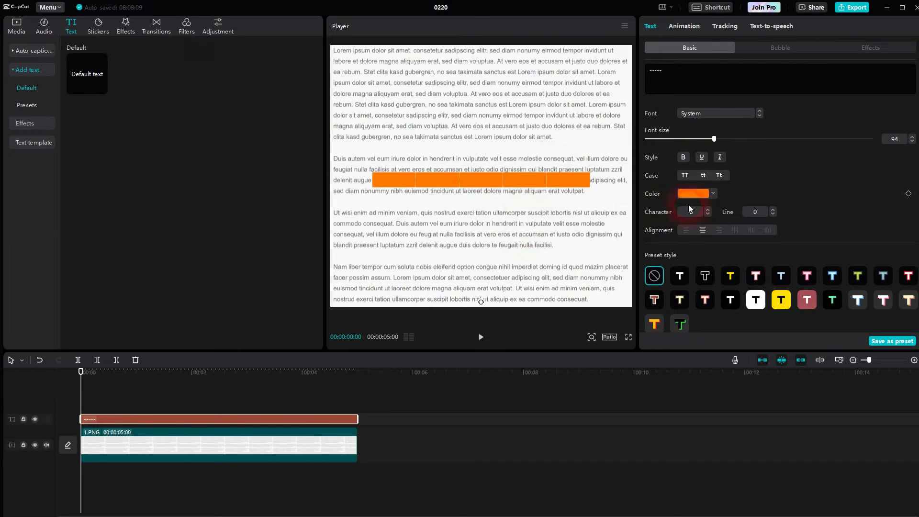
click(708, 215)
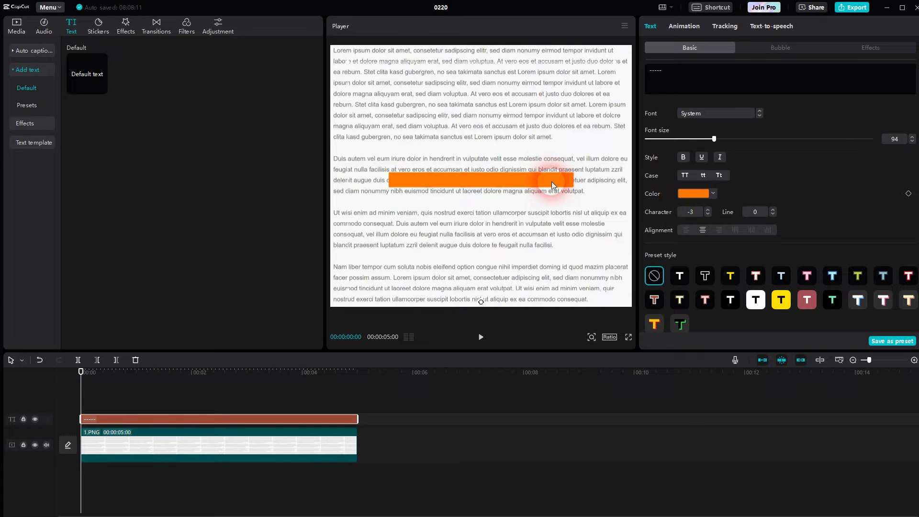
drag(715, 139, 690, 139)
- Move the orange bar onto the third line of the second paragraph and set its Y position to -27
mouse_move(431, 189)
mouse_down()
mouse_move(445, 177)
mouse_move(437, 180)
mouse_up()
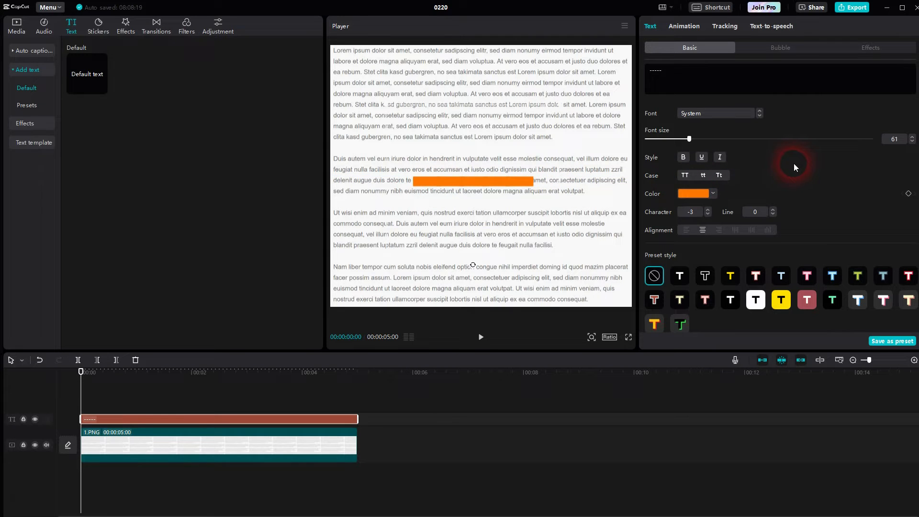
scroll(794, 163, down, 10)
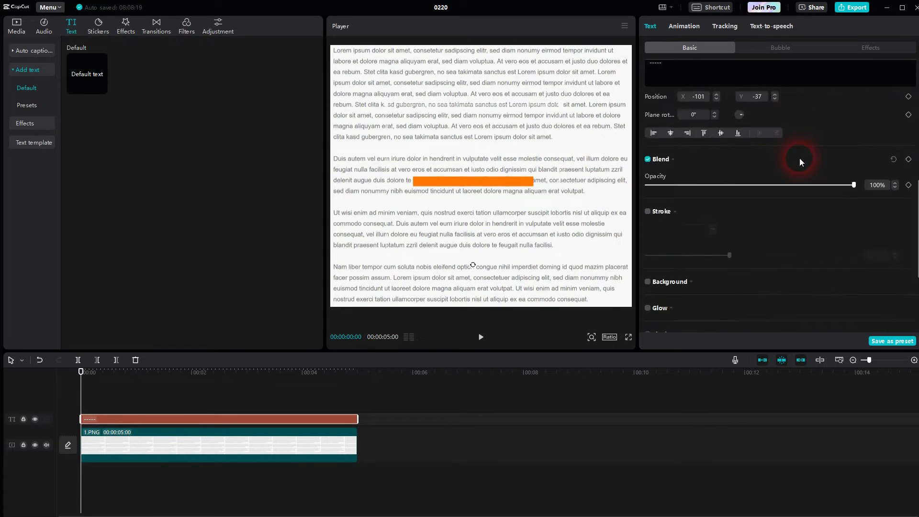
scroll(814, 168, up, 2)
scroll(822, 171, up, 3)
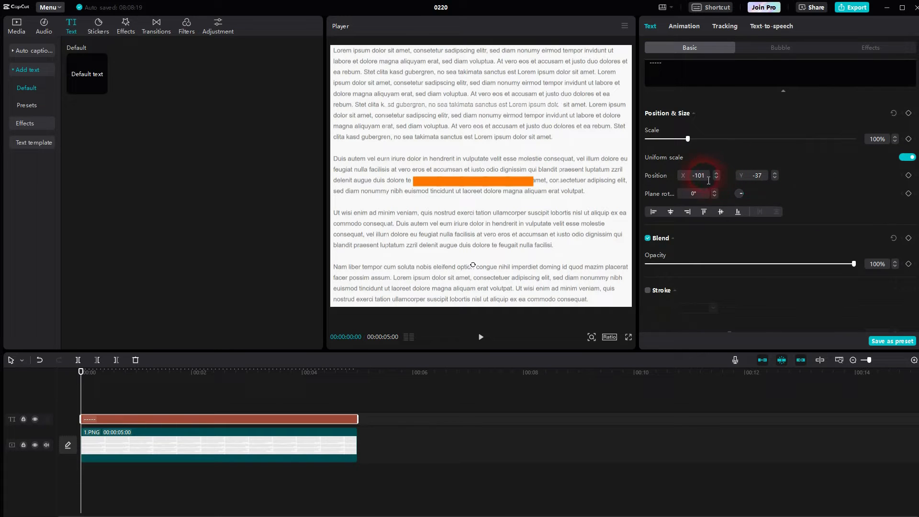
drag(762, 182, 801, 191)
key(Up)
key(Up)
key(Up)
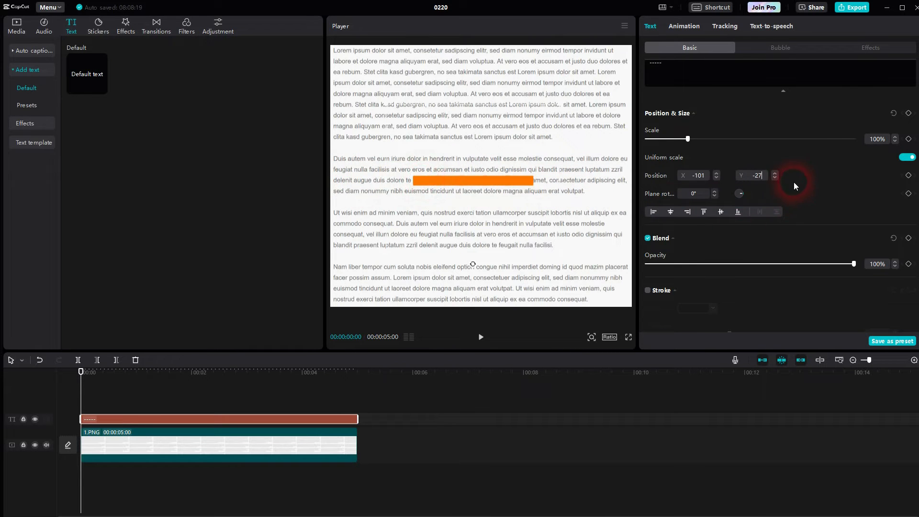
- Lengthen the orange bar by extending its text to eleven hyphens
scroll(797, 185, up, 5)
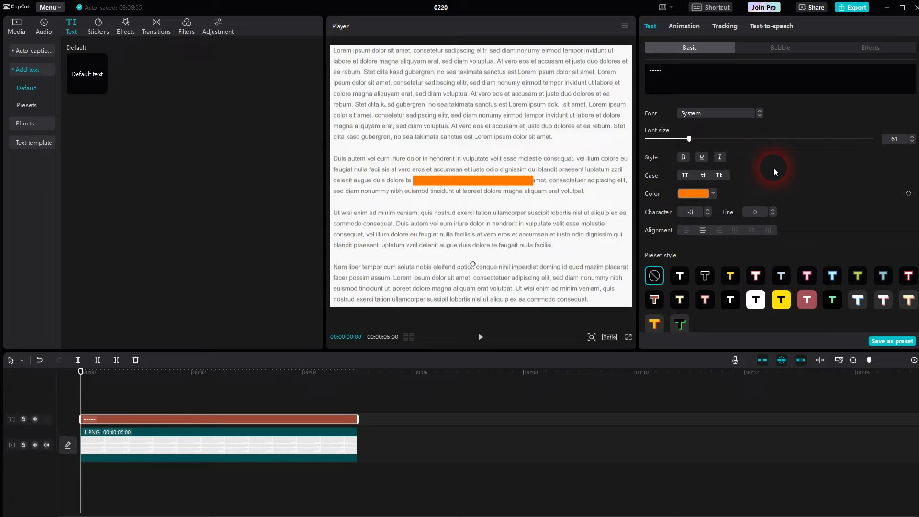
click(663, 75)
text(-)
click(553, 218)
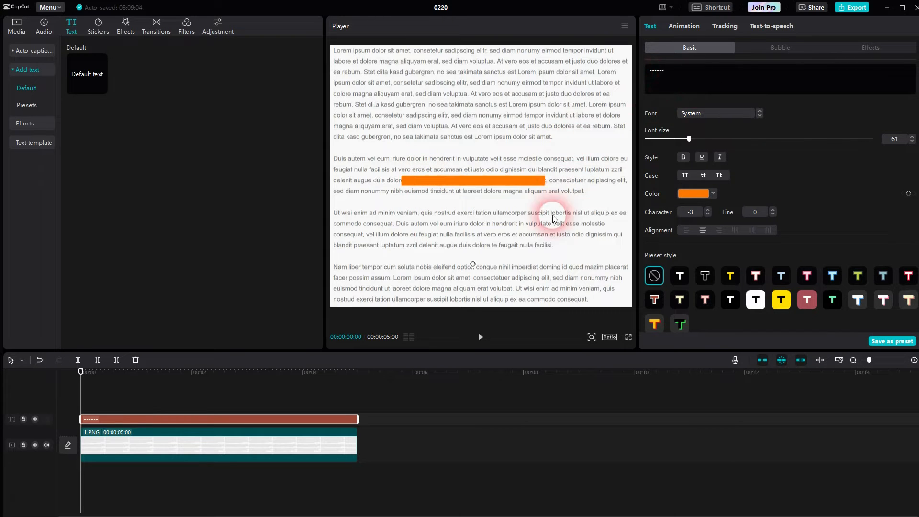
click(459, 180)
text(---)
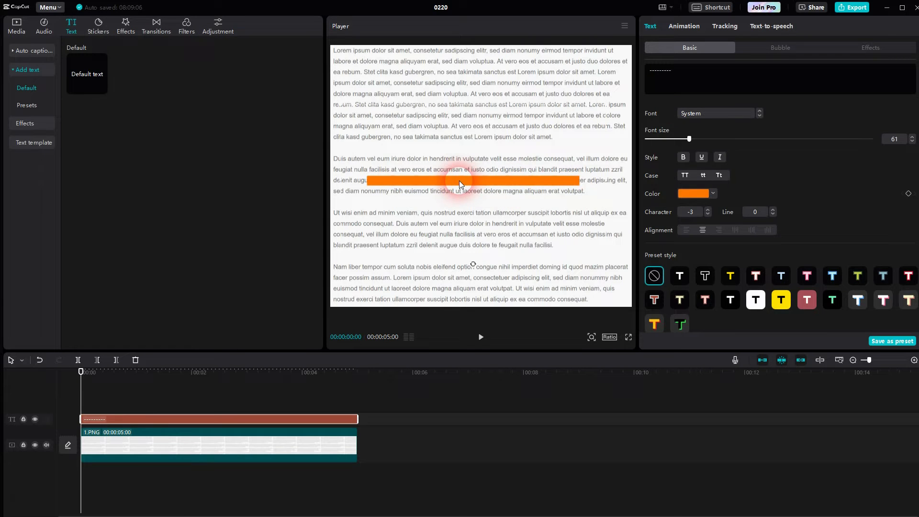
click(389, 168)
text(-)
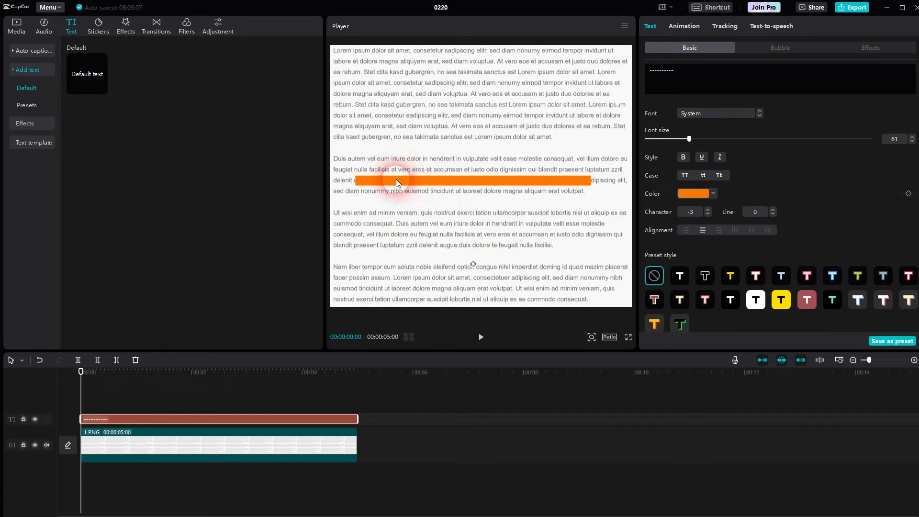
text(-)
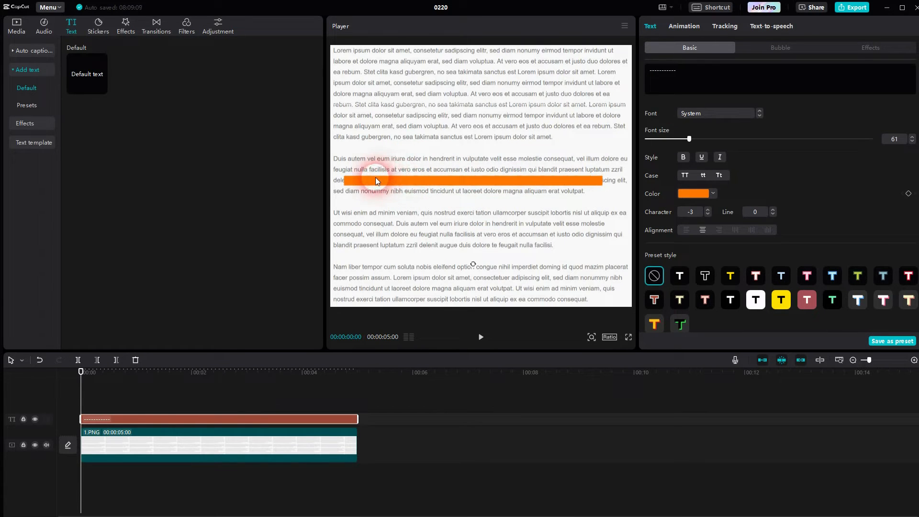
- Move the orange bar onto the last line of the second paragraph, keeping its length at eleven hyphens
mouse_move(374, 179)
mouse_down()
mouse_move(377, 188)
mouse_move(364, 191)
mouse_up()
click(694, 84)
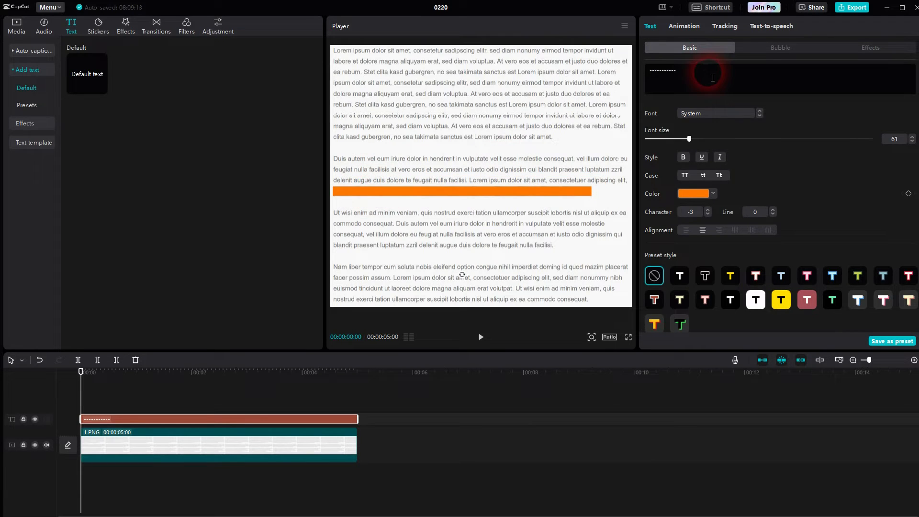
key(BackSpace)
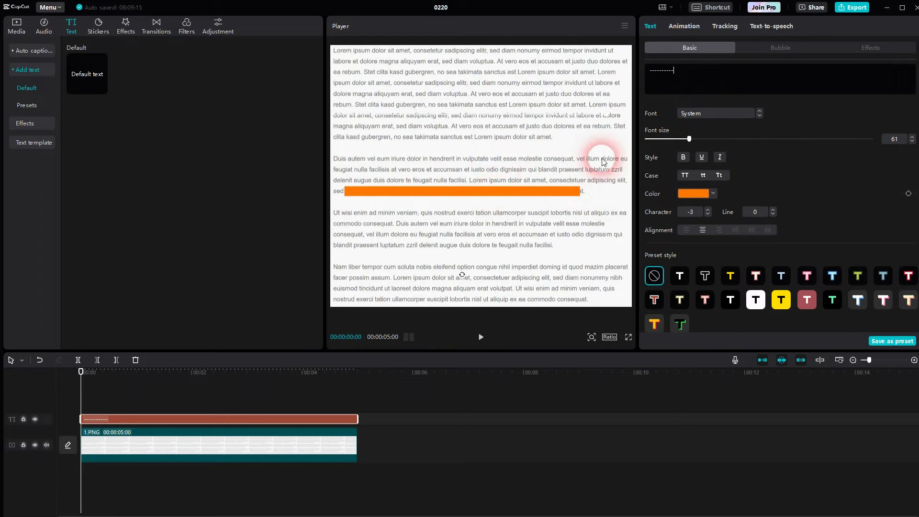
text(-)
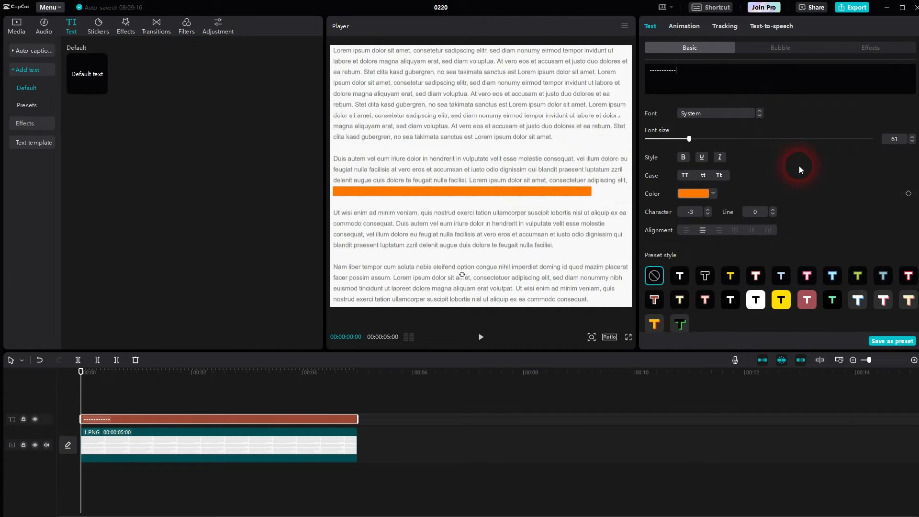
- Adjust the orange bar's opacity and nudge the bar to about X -259, Y -167
scroll(800, 166, down, 10)
scroll(821, 180, up, 3)
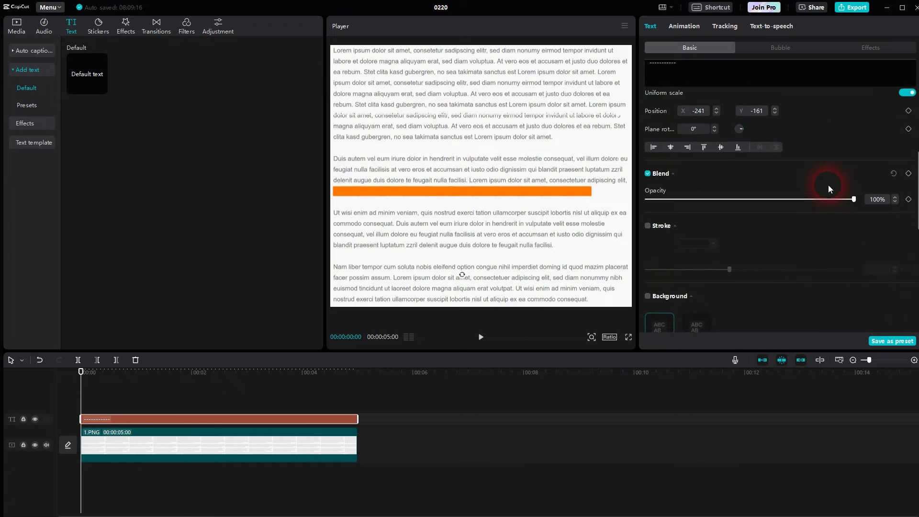
drag(840, 205, 764, 205)
drag(442, 190, 440, 190)
drag(766, 205, 856, 204)
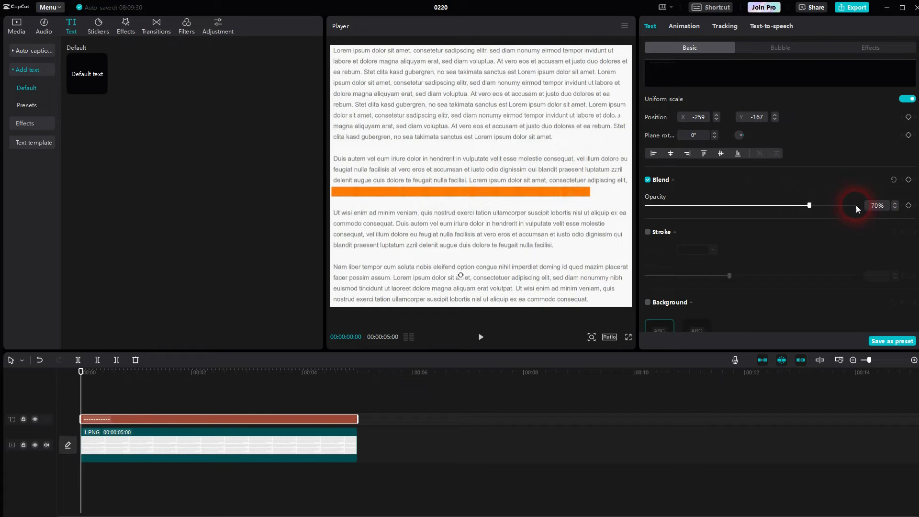
- Apply the Wipe Right entrance animation to the orange bar
scroll(803, 151, up, 10)
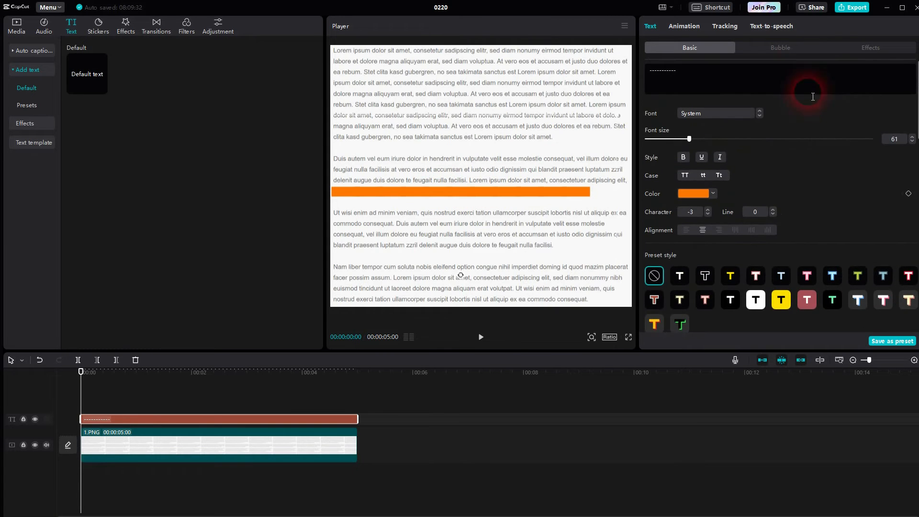
click(678, 29)
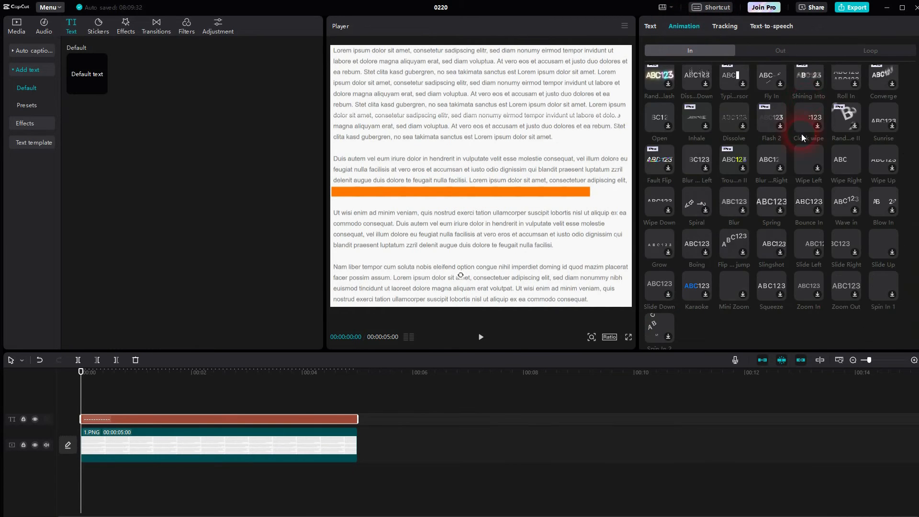
click(671, 51)
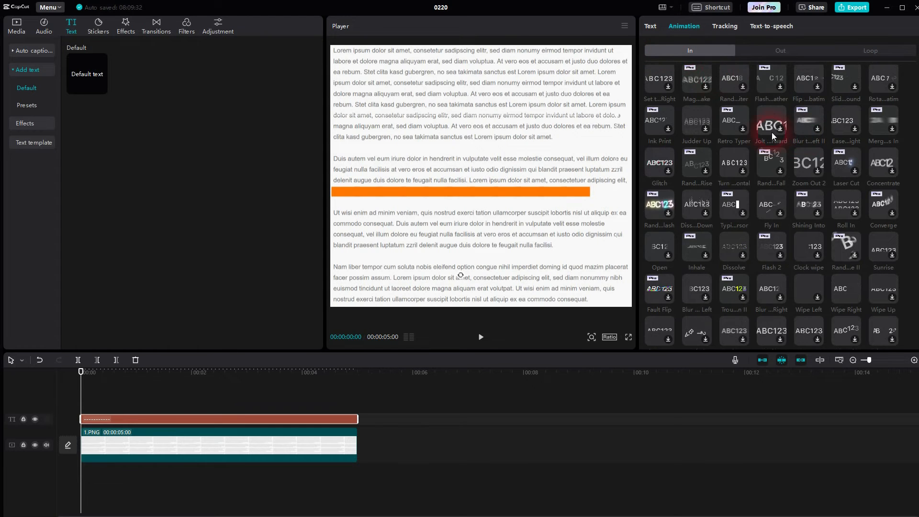
scroll(797, 163, down, 3)
click(850, 166)
click(370, 168)
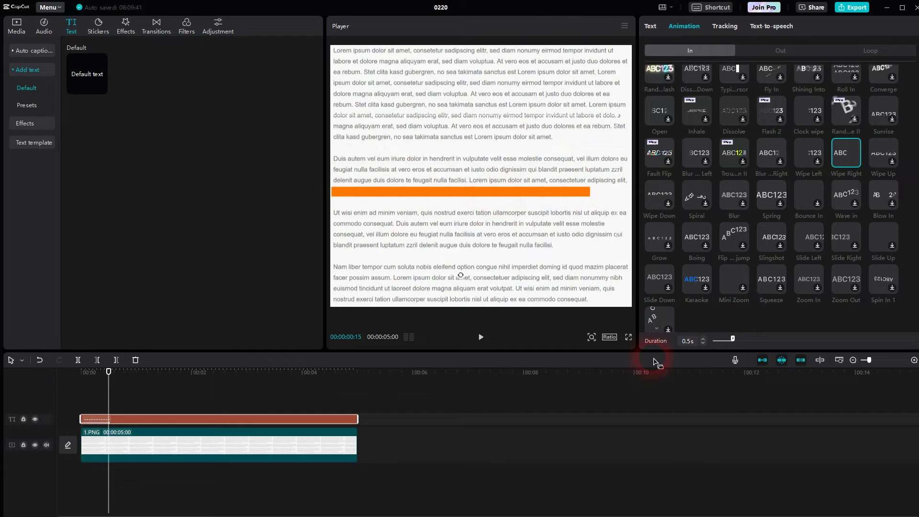
- Set the duration of the orange bar's Wipe Right animation to 2.6 s
click(334, 445)
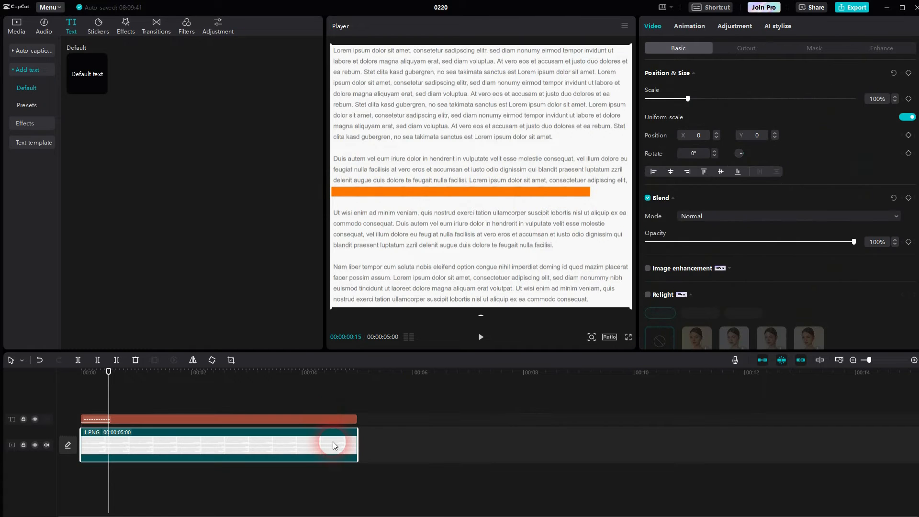
click(319, 419)
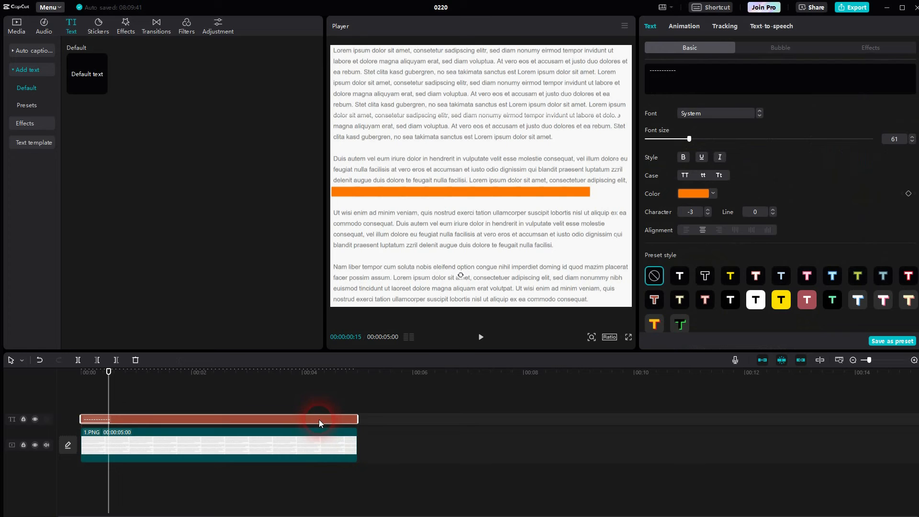
click(706, 28)
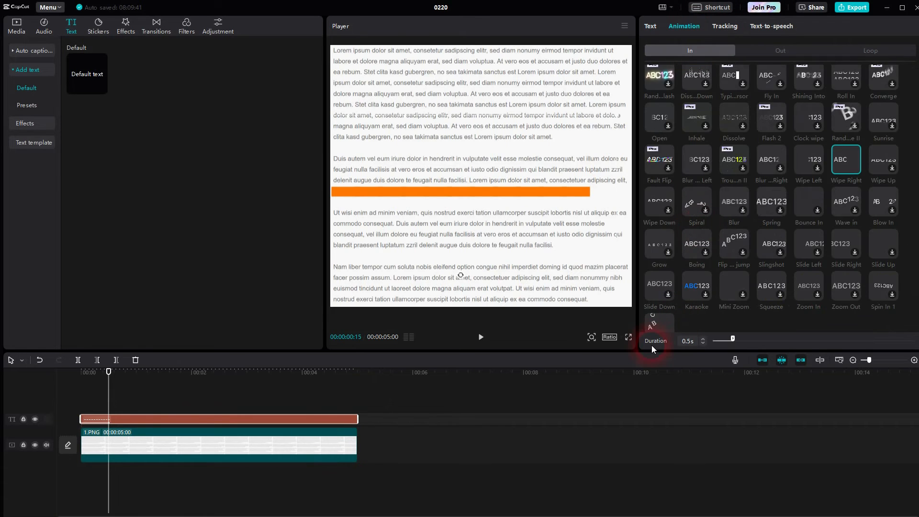
click(686, 341)
drag(733, 339, 741, 341)
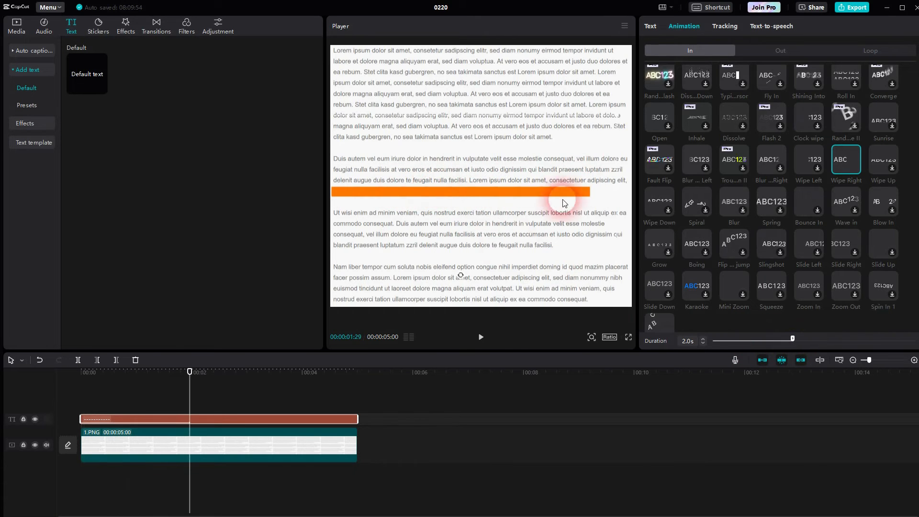
click(793, 339)
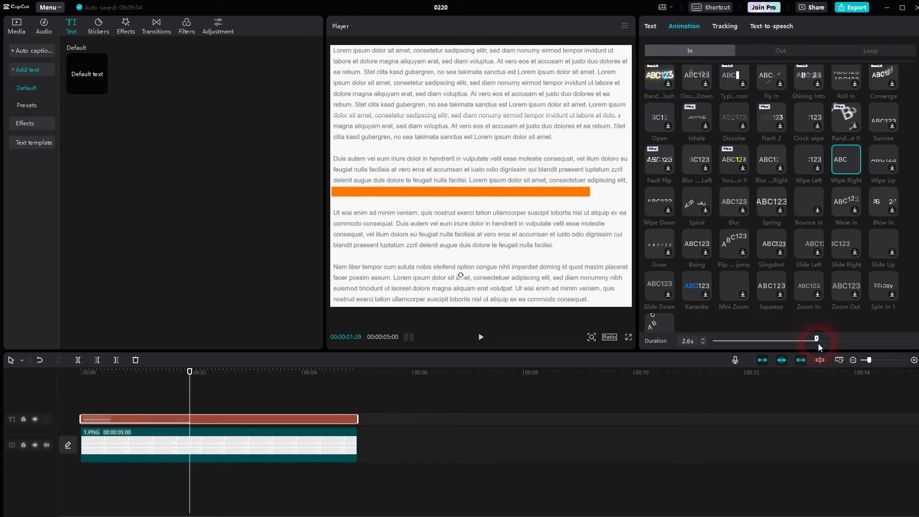
- Set the orange bar's Wipe Right duration to 2.5 s and convert the bar's text clip into a compound clip
drag(818, 344, 817, 343)
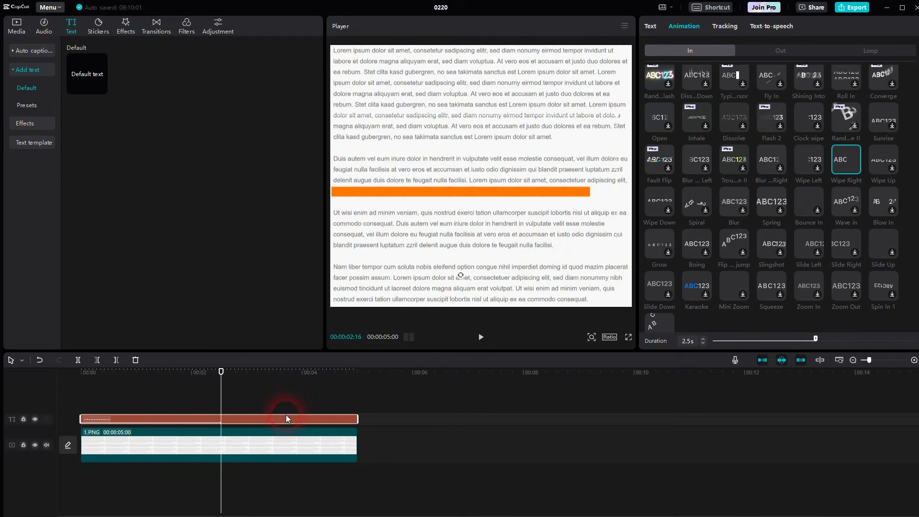
right_click(264, 417)
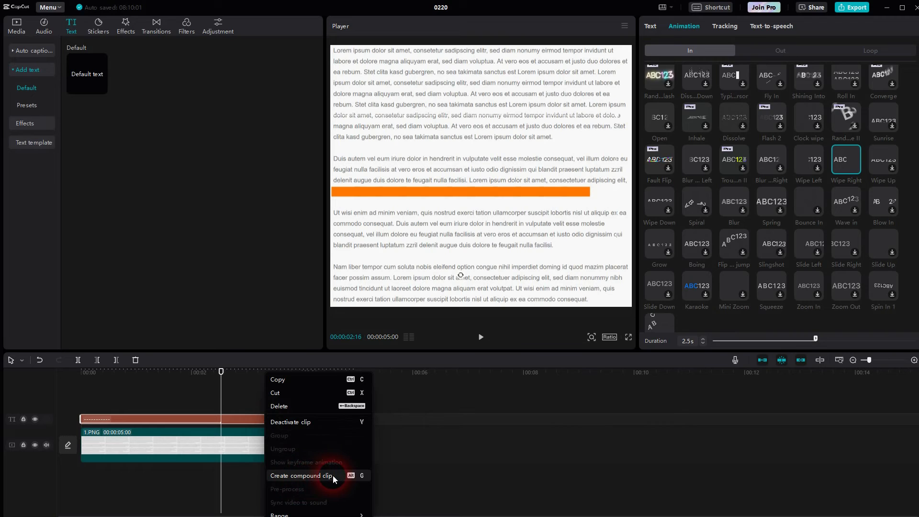
click(332, 476)
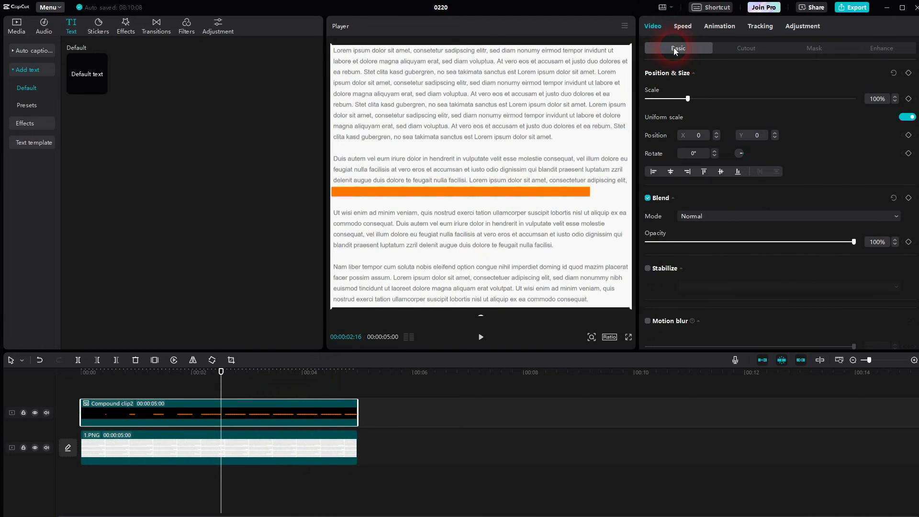
- Set the blend mode of the orange bar's compound clip to Multiply
click(672, 199)
click(672, 201)
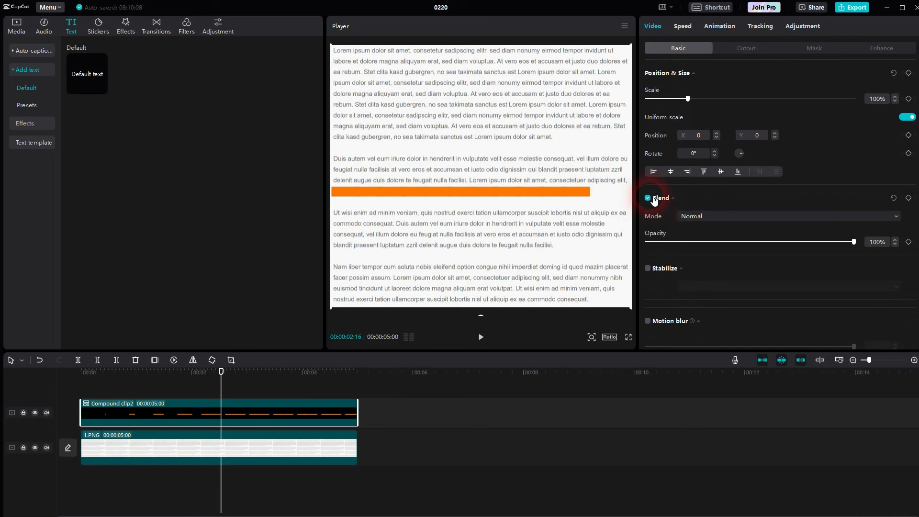
click(651, 199)
click(653, 200)
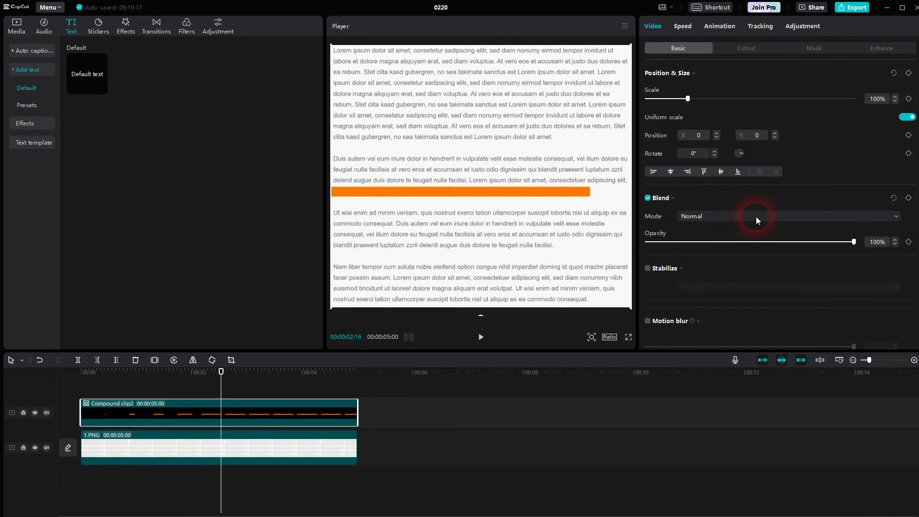
click(755, 217)
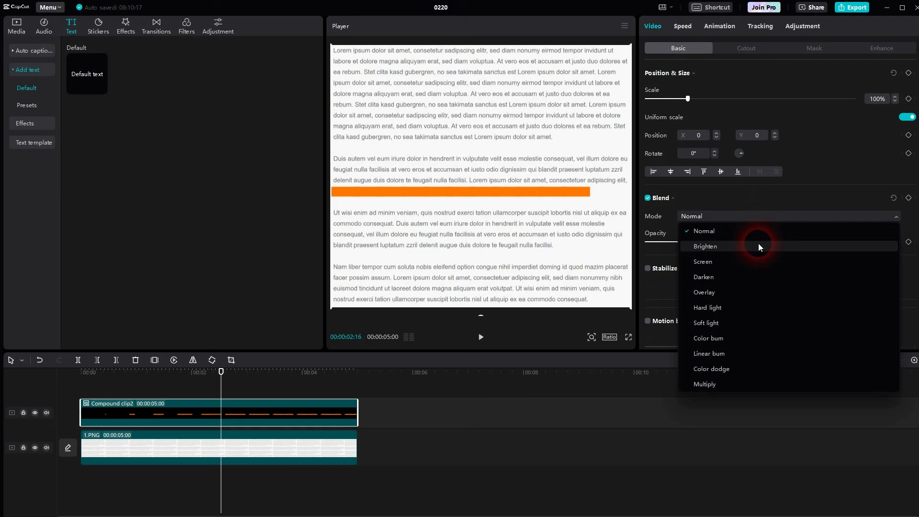
click(736, 384)
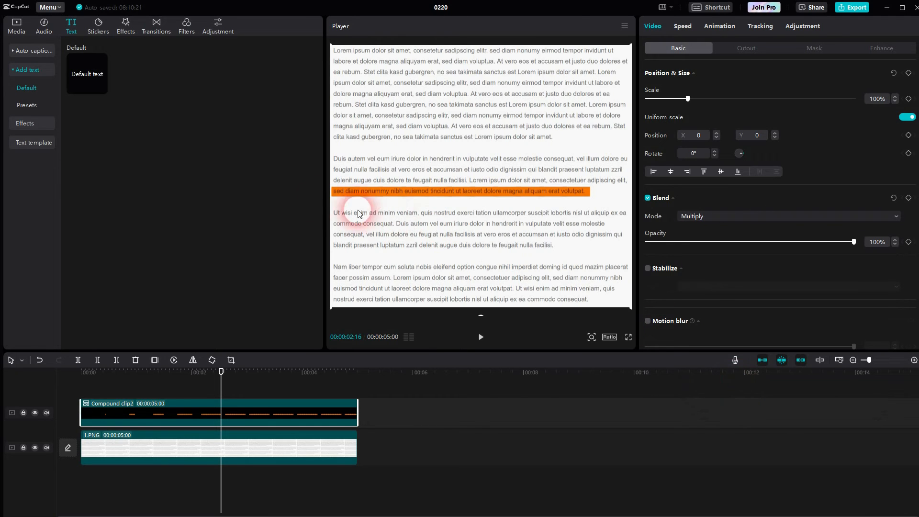
- Play the highlight animation from the start of the timeline to check the Multiply blend
click(482, 339)
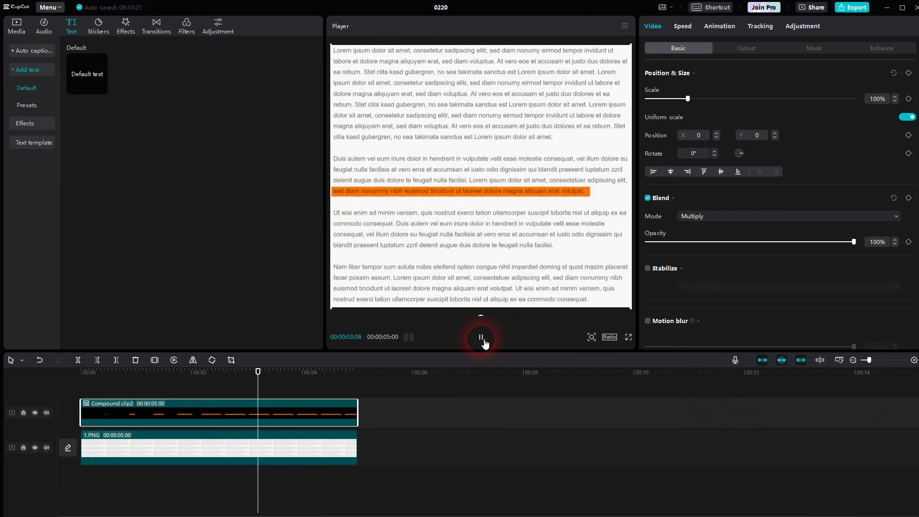
click(483, 340)
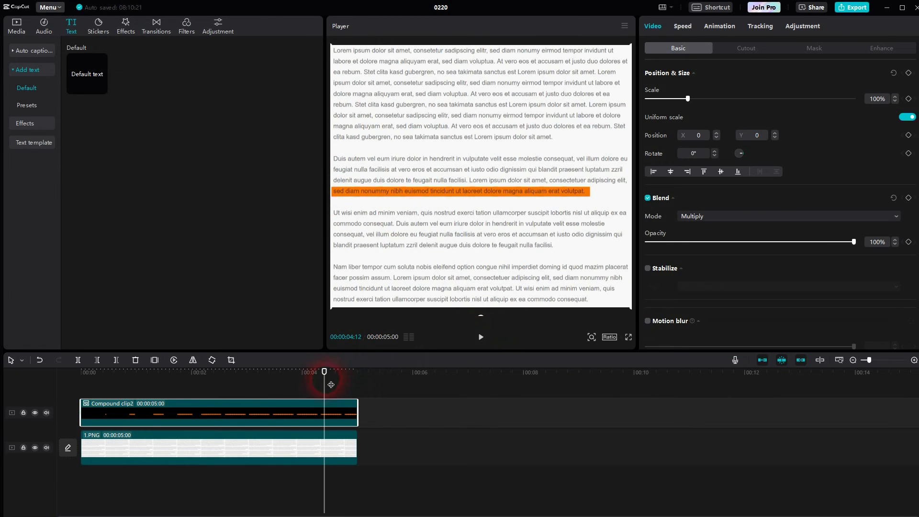
drag(330, 385, 64, 427)
click(481, 337)
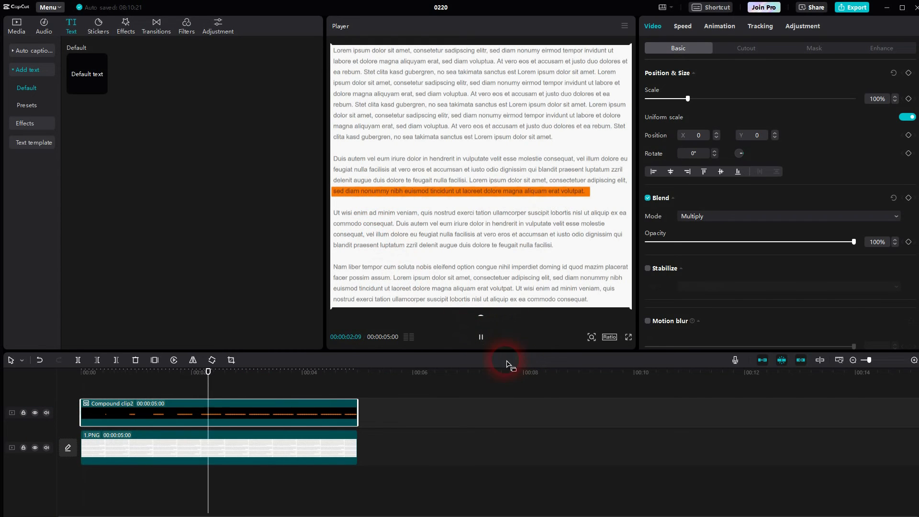
click(481, 337)
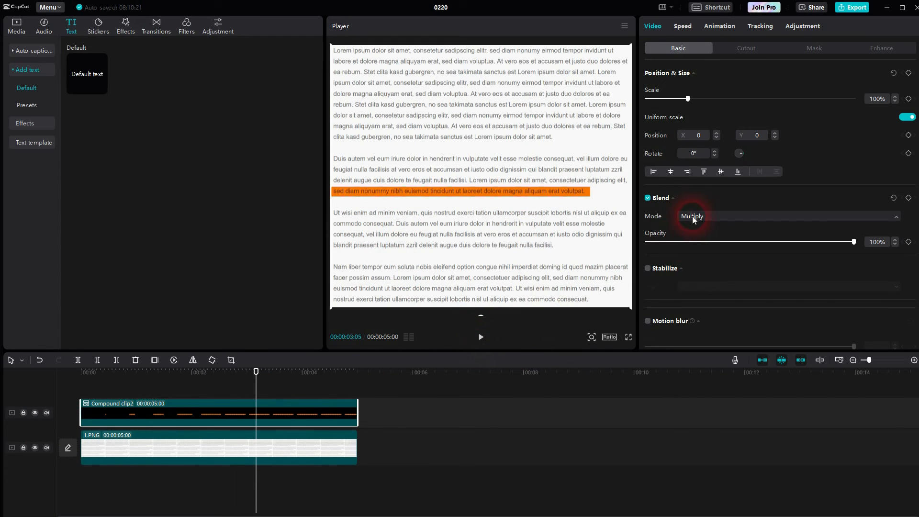
- Try the Overlay blend mode on the compound clip and preview the animation from the start
click(692, 216)
click(724, 291)
click(422, 220)
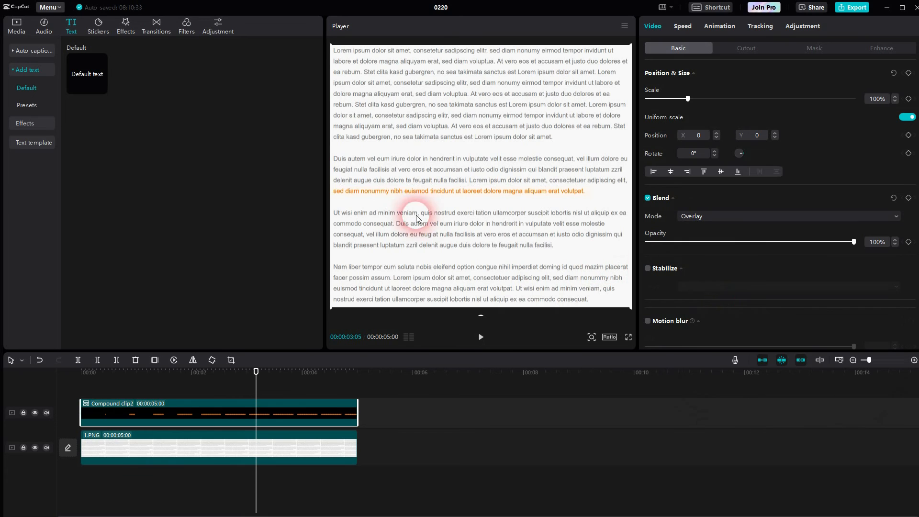
drag(261, 394, 65, 422)
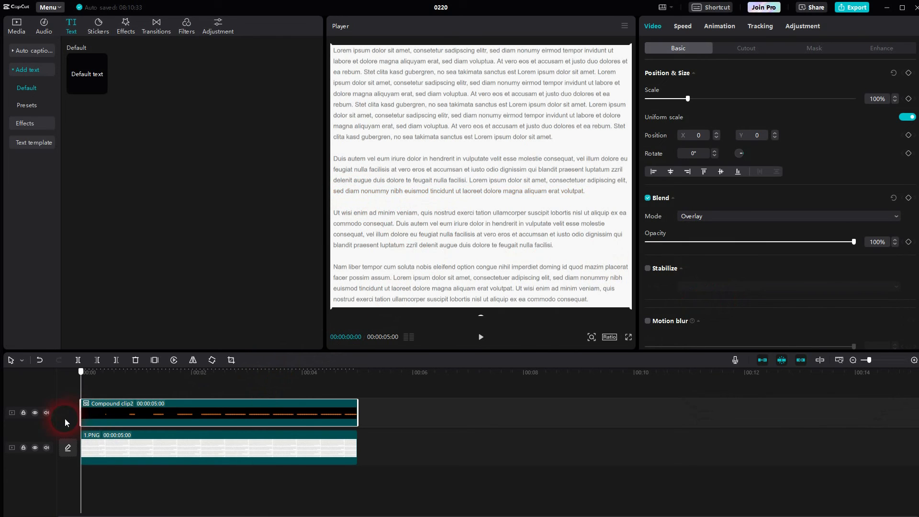
click(481, 337)
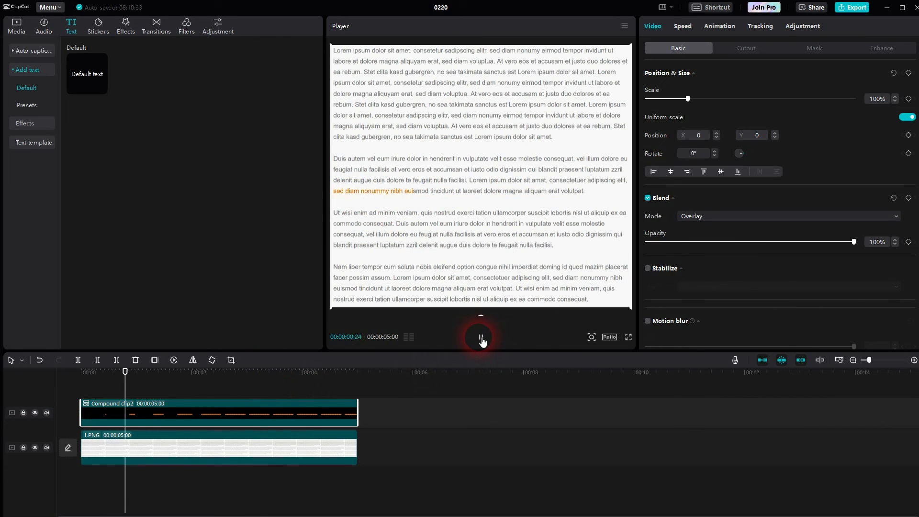
click(481, 337)
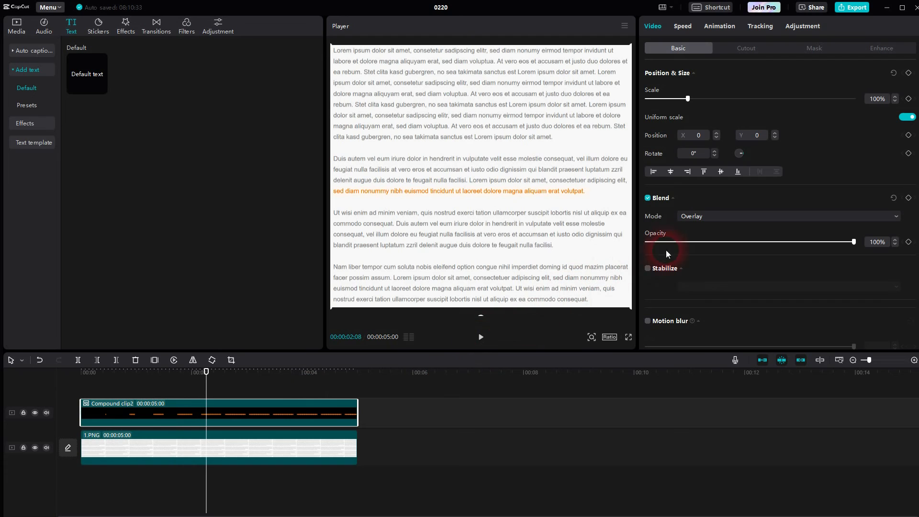
- Try the Brighten and Darken blend modes on the compound clip, previewing the Darken version from the start
click(691, 217)
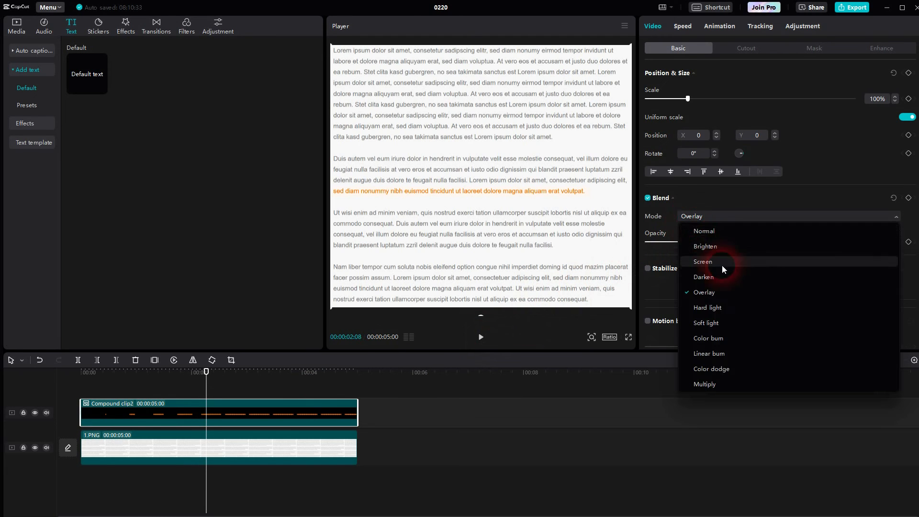
click(729, 248)
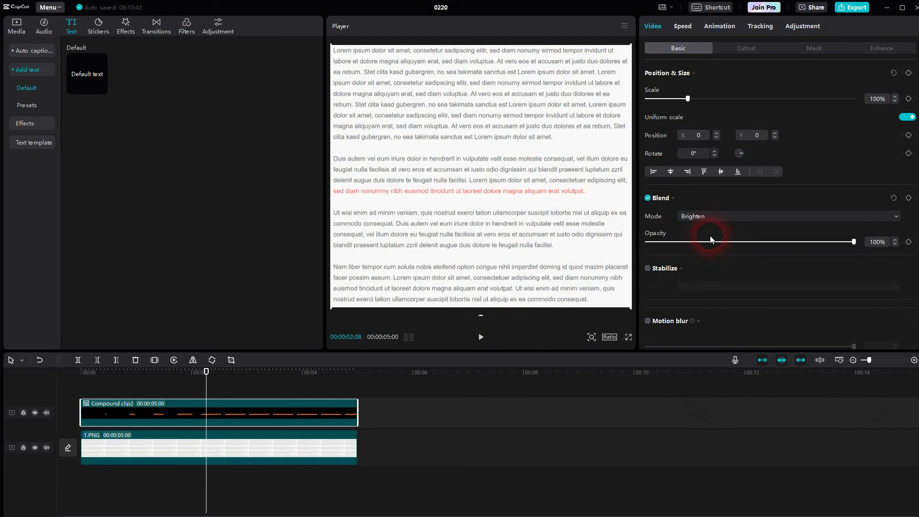
click(697, 217)
click(719, 276)
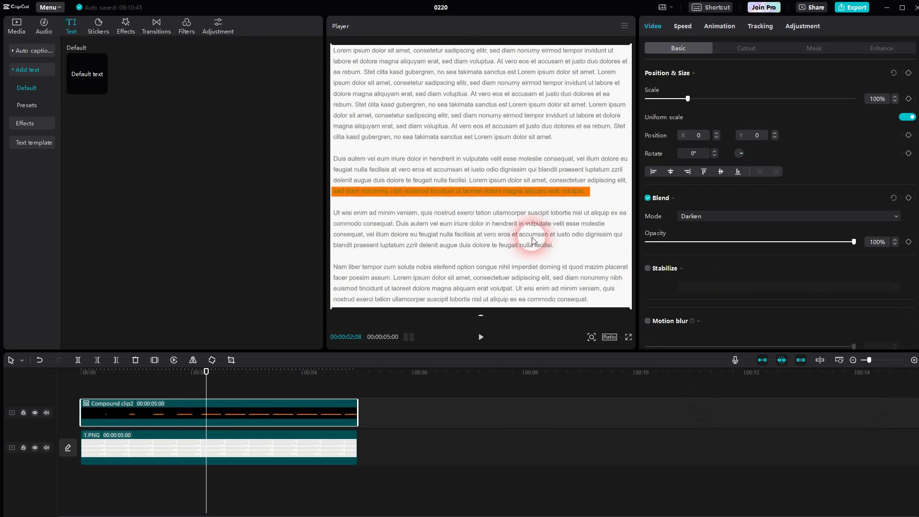
drag(207, 393, 83, 401)
click(482, 337)
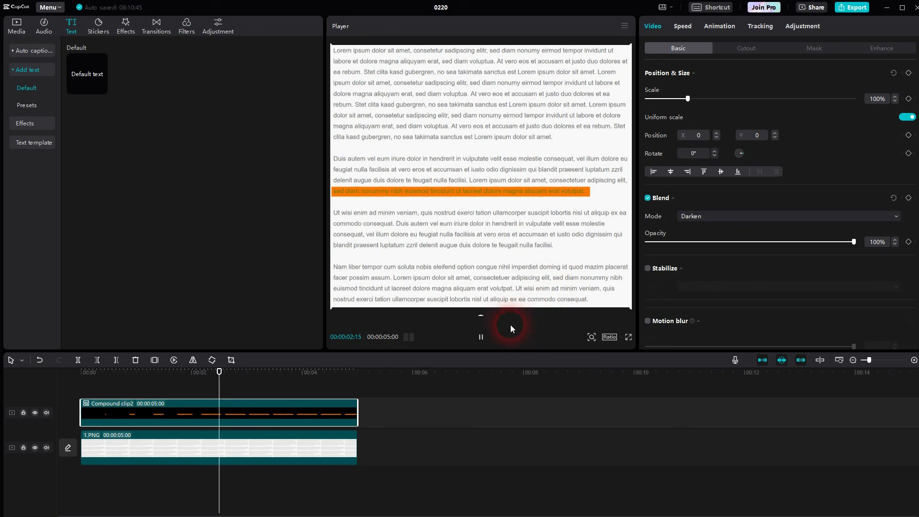
click(481, 337)
- Switch the compound clip's blend mode back to Multiply
click(711, 216)
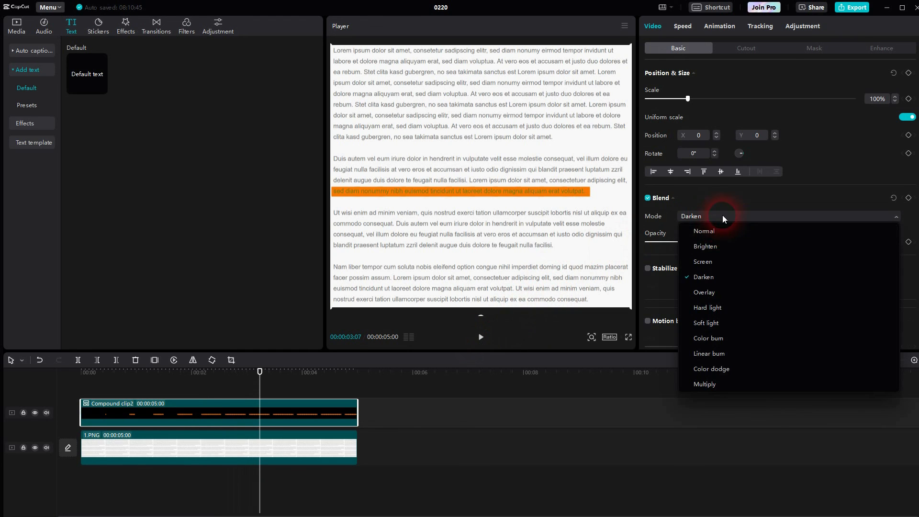
click(719, 380)
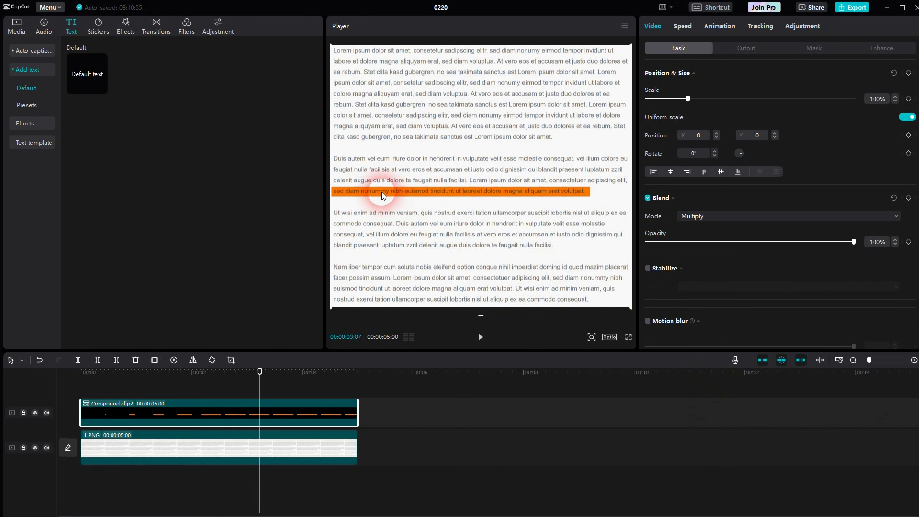